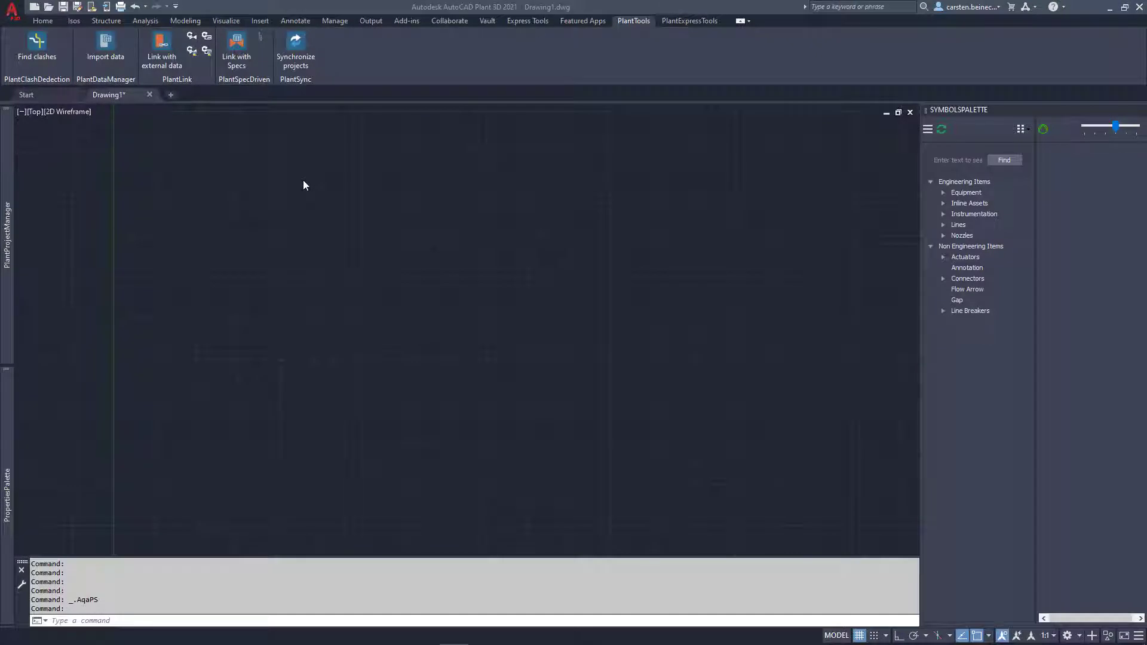
# Start project synchronization, add PS Target as the target, and choose the PS Presentation configuration
pyautogui.click(291, 53)
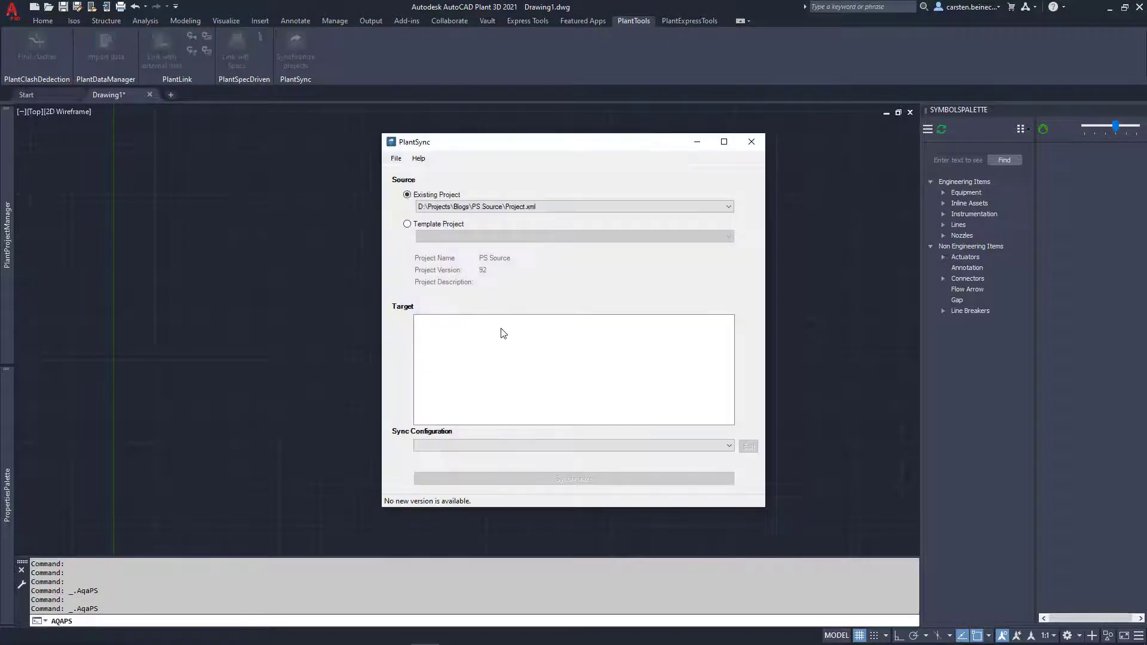
pyautogui.rightClick(502, 334)
pyautogui.moveTo(560, 362)
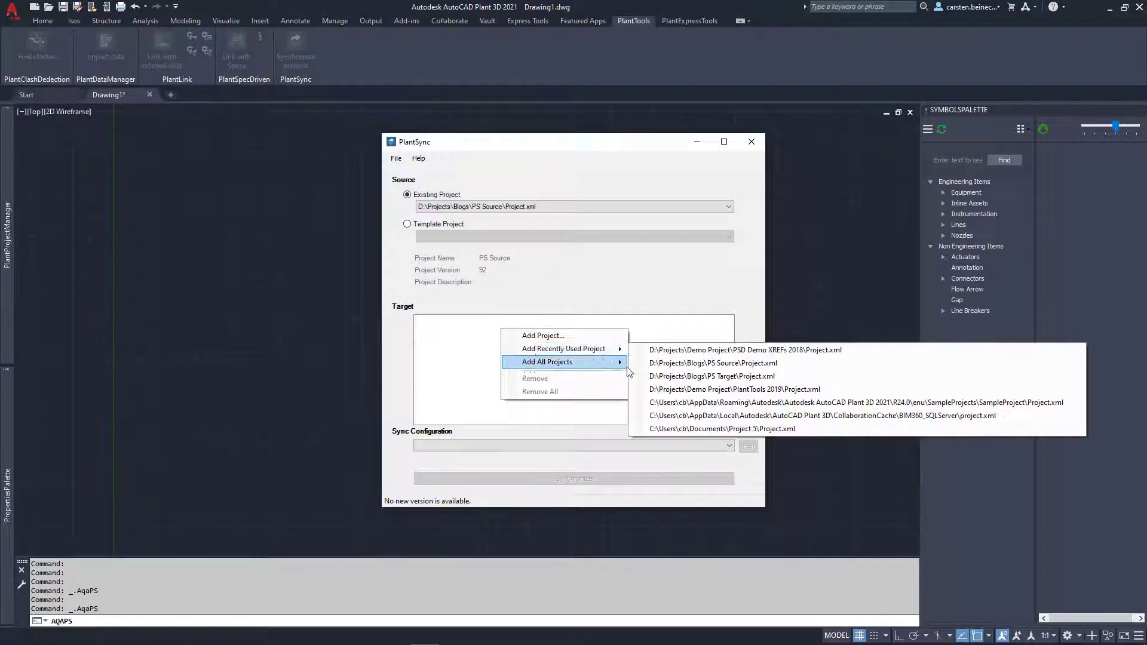
pyautogui.click(686, 377)
pyautogui.click(681, 447)
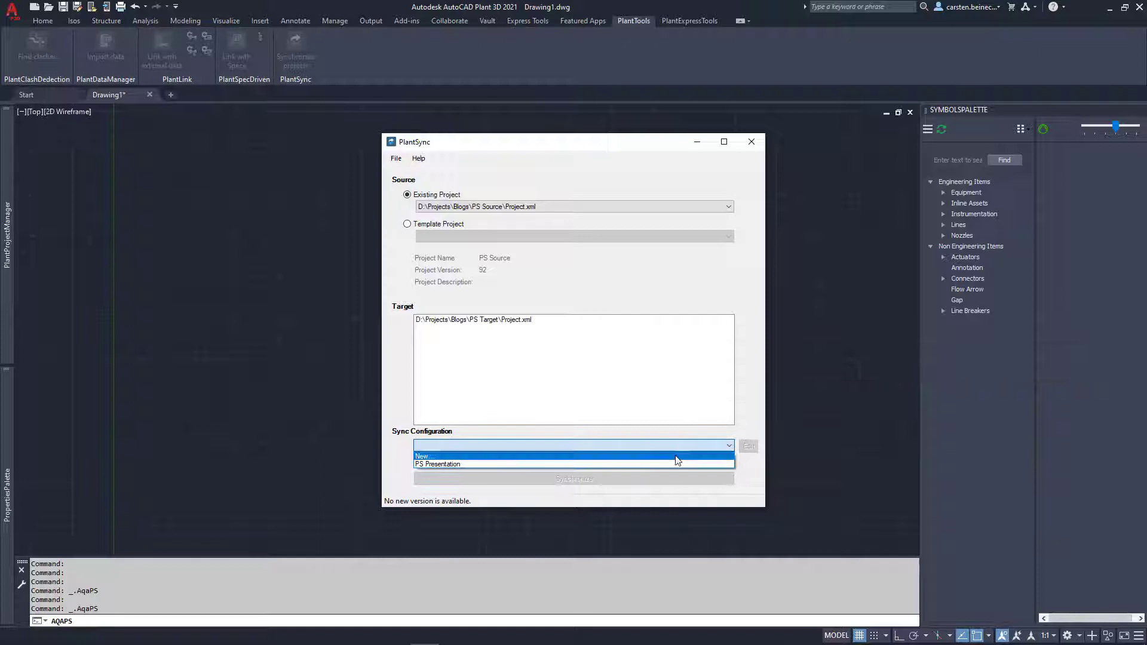
pyautogui.click(674, 464)
# Review the PS Presentation Selection Lists and P&ID Classes sync options and accept them
pyautogui.click(748, 445)
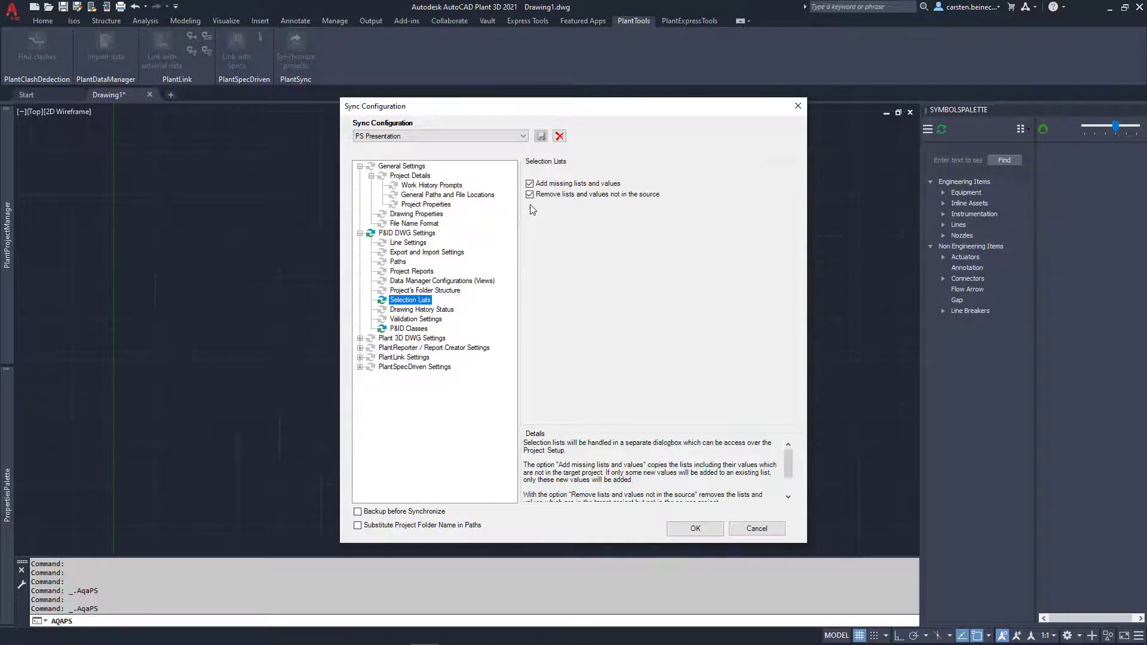
pyautogui.click(418, 330)
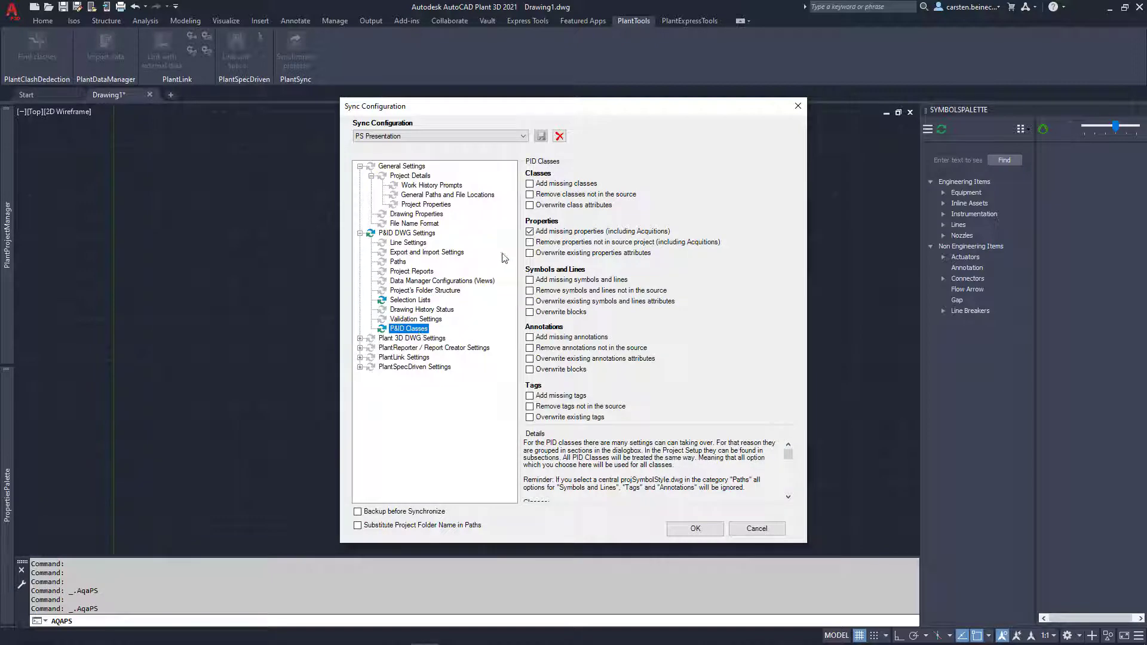
pyautogui.click(698, 529)
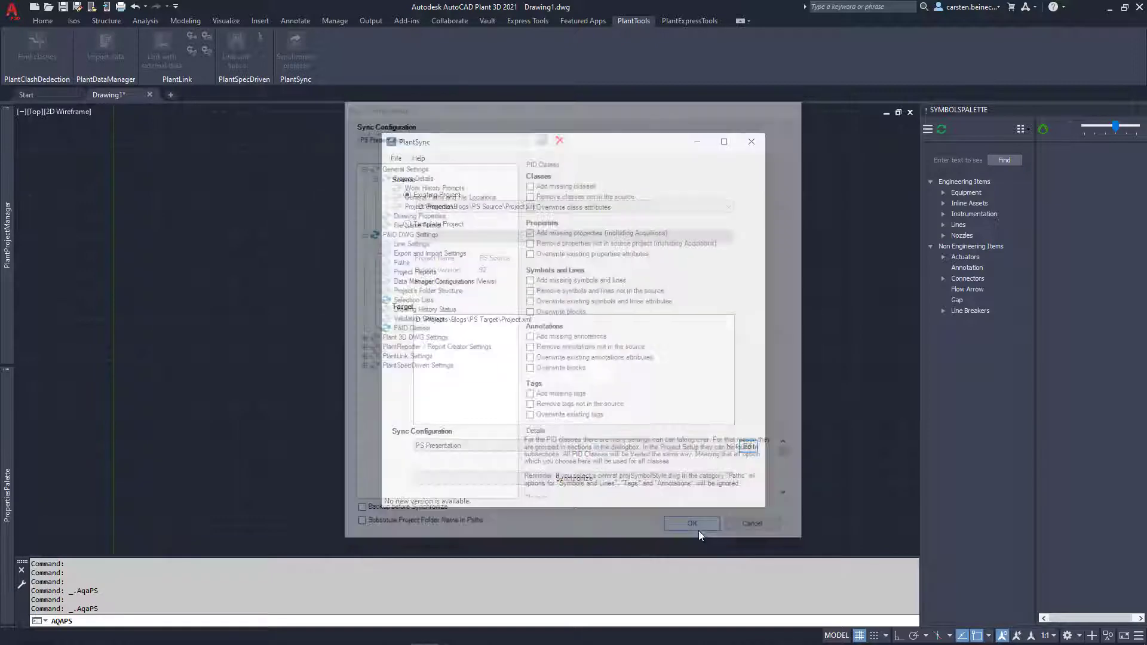
# Preview the synchronization and review the pending Services and Units selection list changes
pyautogui.click(624, 479)
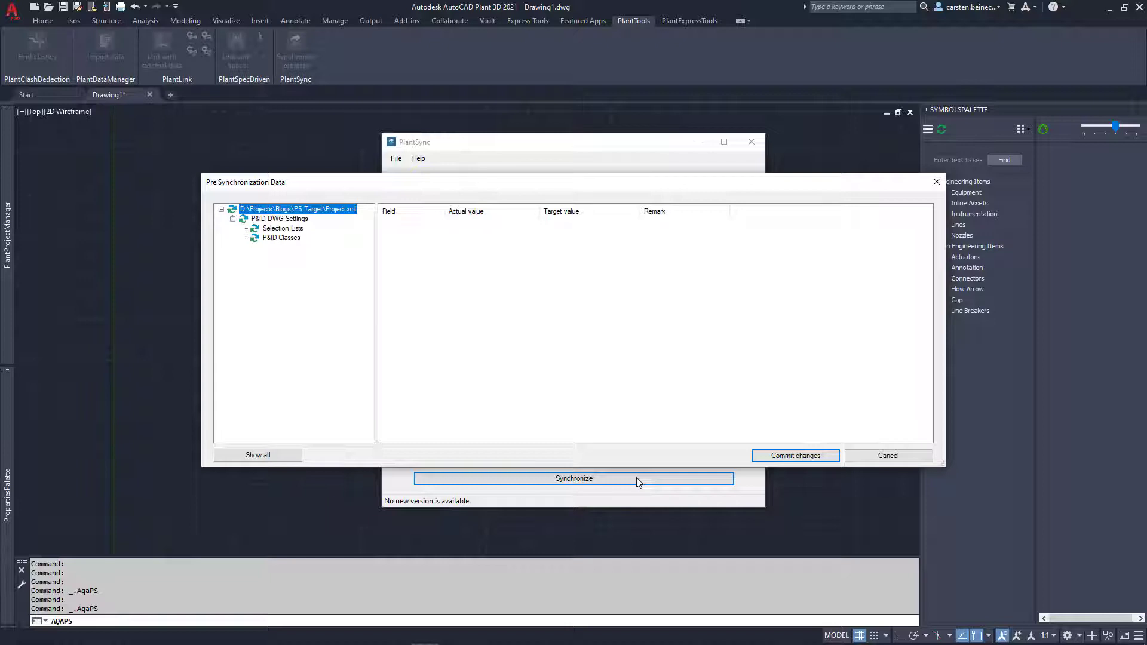
pyautogui.click(283, 229)
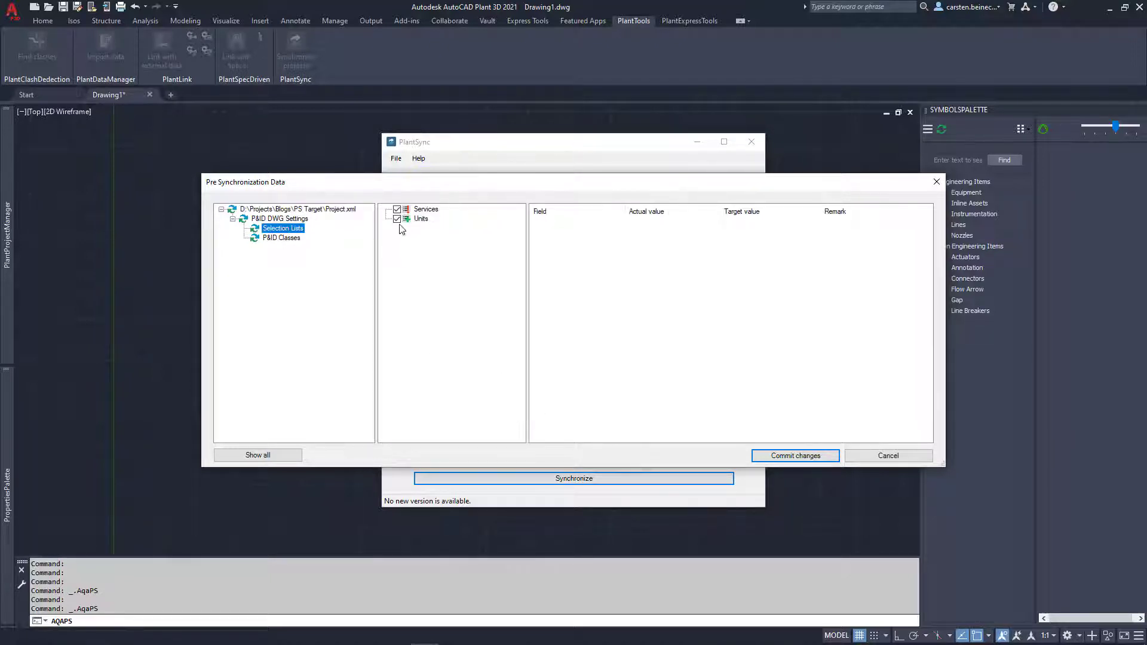
pyautogui.click(421, 209)
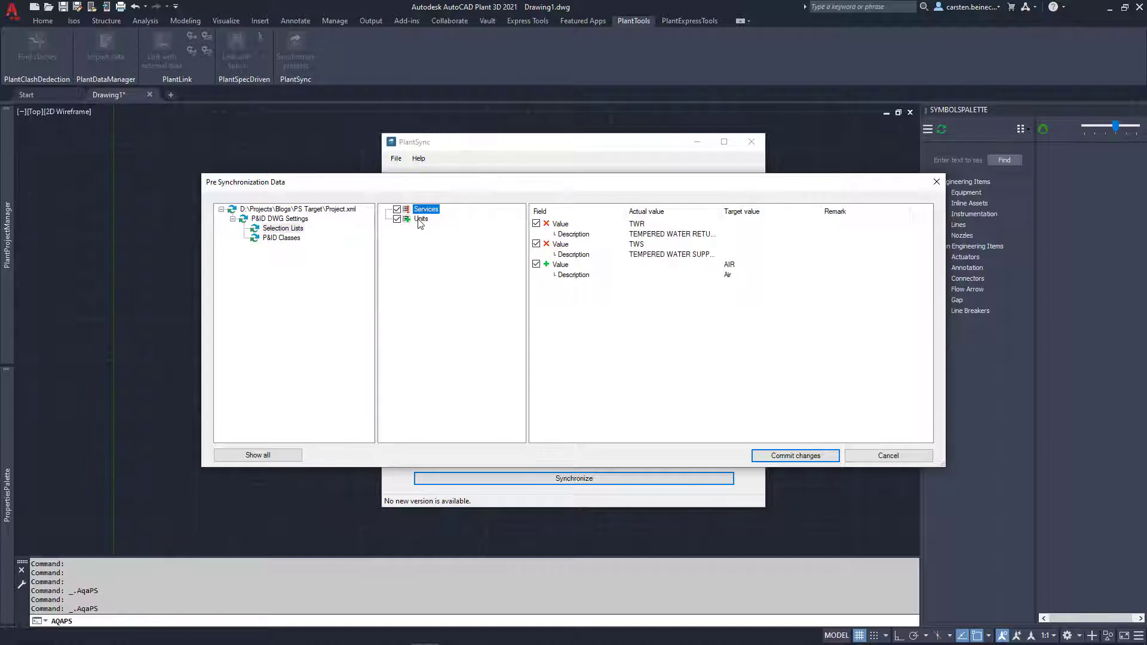
pyautogui.click(419, 220)
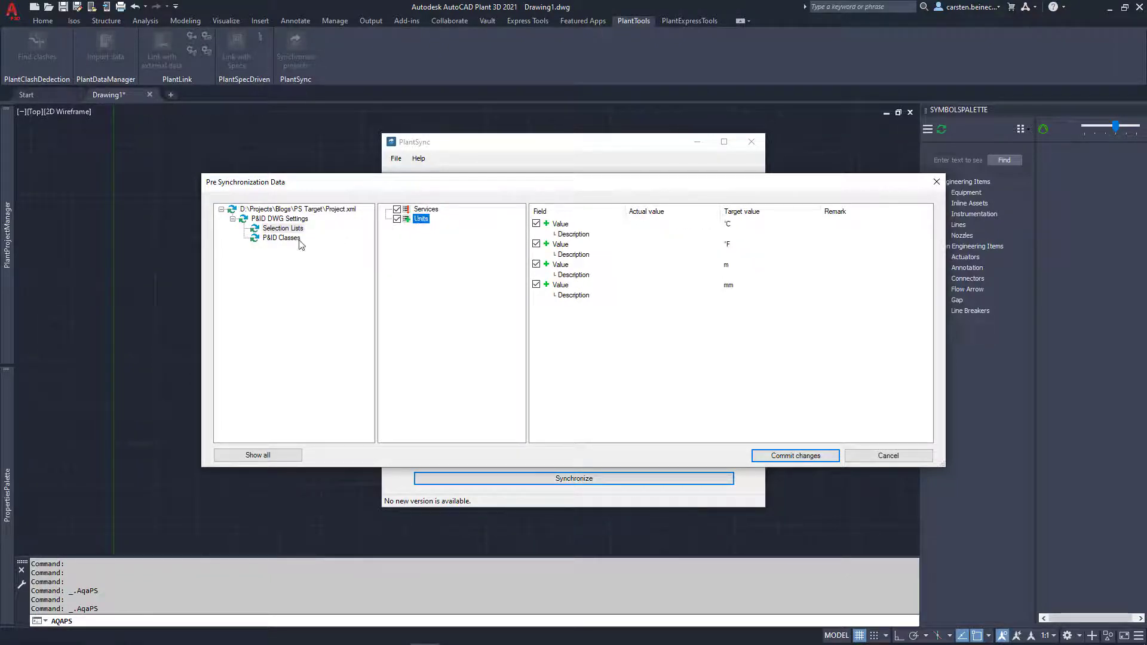
# Review the pending Equipment class changes and commit them to PS Target
pyautogui.click(299, 241)
pyautogui.click(435, 221)
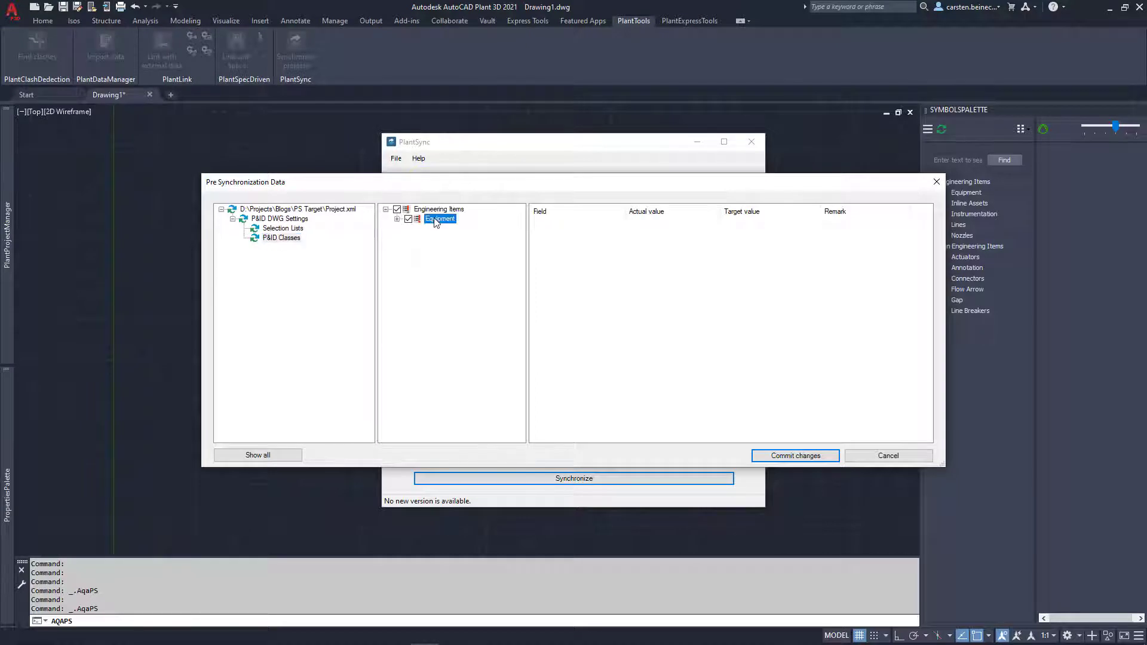
pyautogui.click(794, 456)
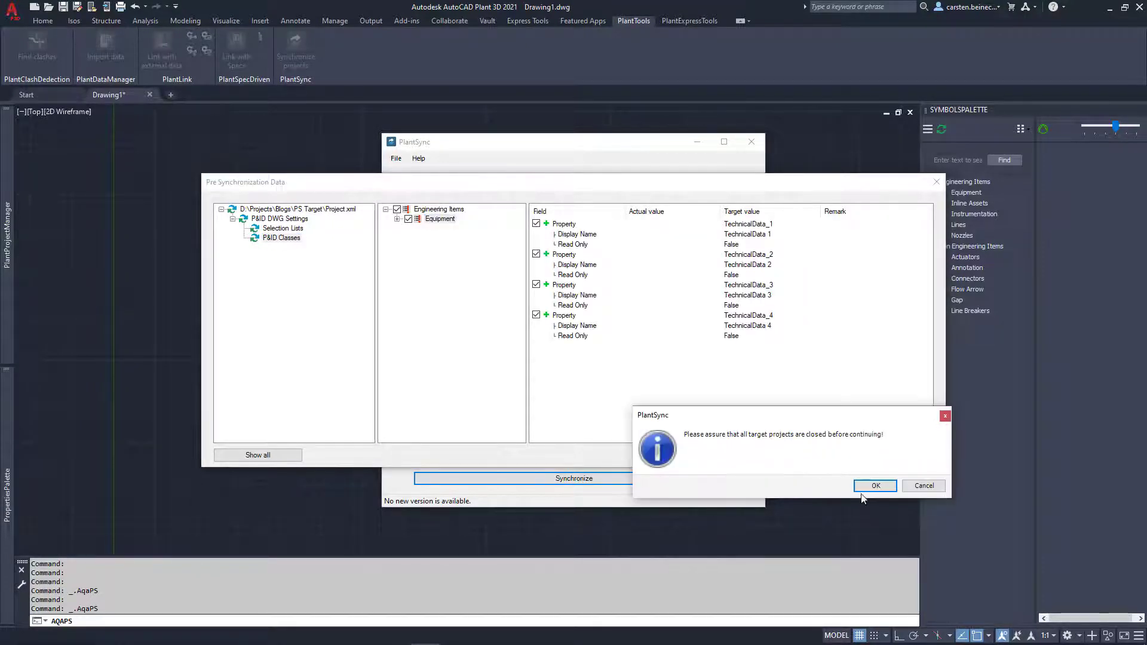
# Dismiss the warning and check the Equipment Status lists: Services, and Units with °C, °F, m, mm
pyautogui.click(870, 487)
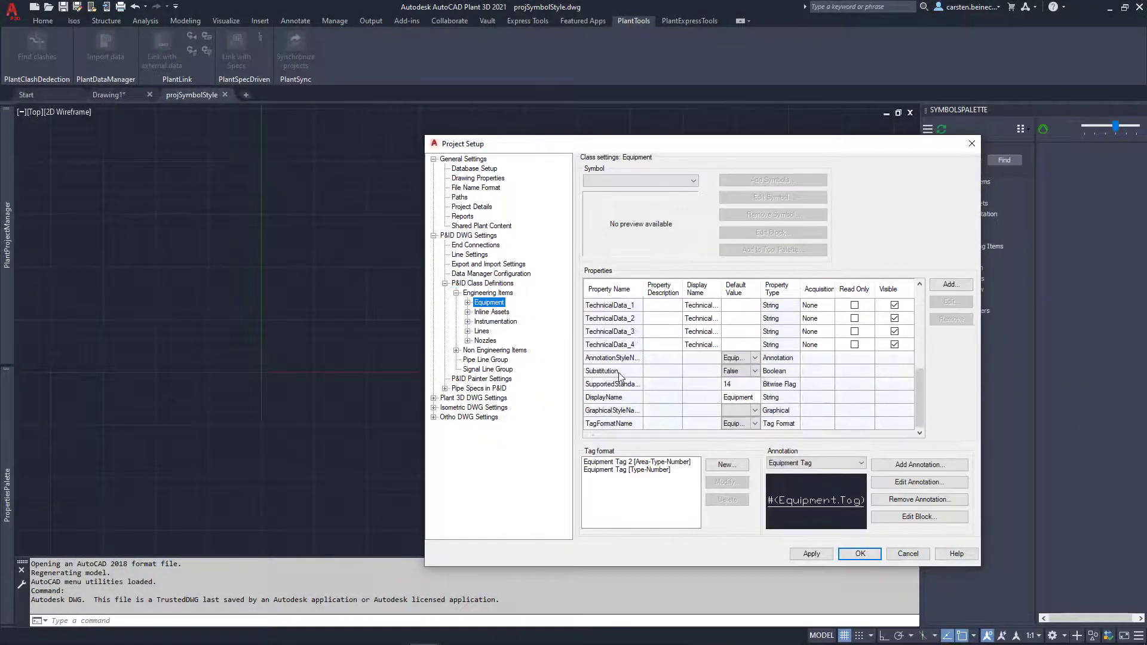
pyautogui.scroll(5, 765, 357)
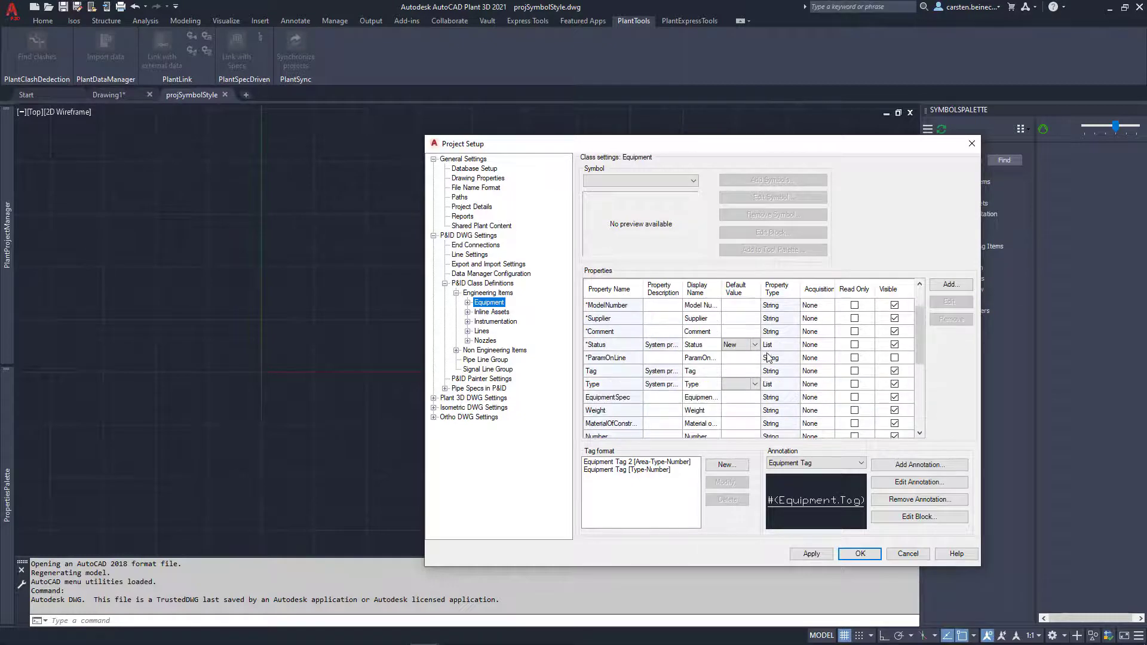
pyautogui.click(828, 347)
pyautogui.click(950, 302)
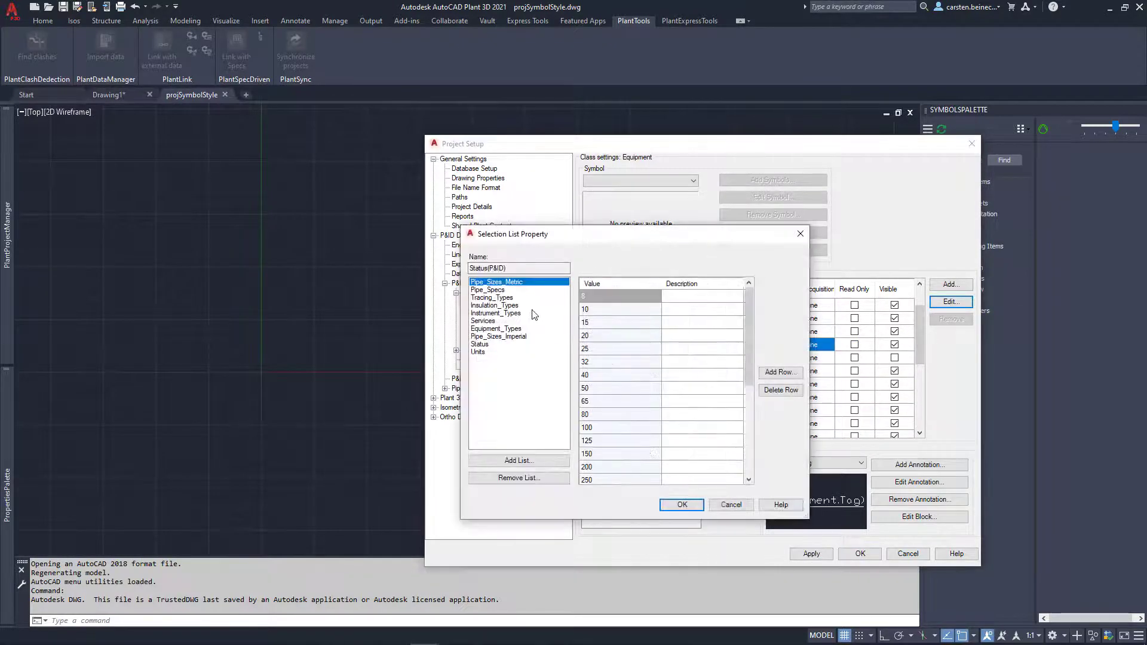
pyautogui.click(489, 320)
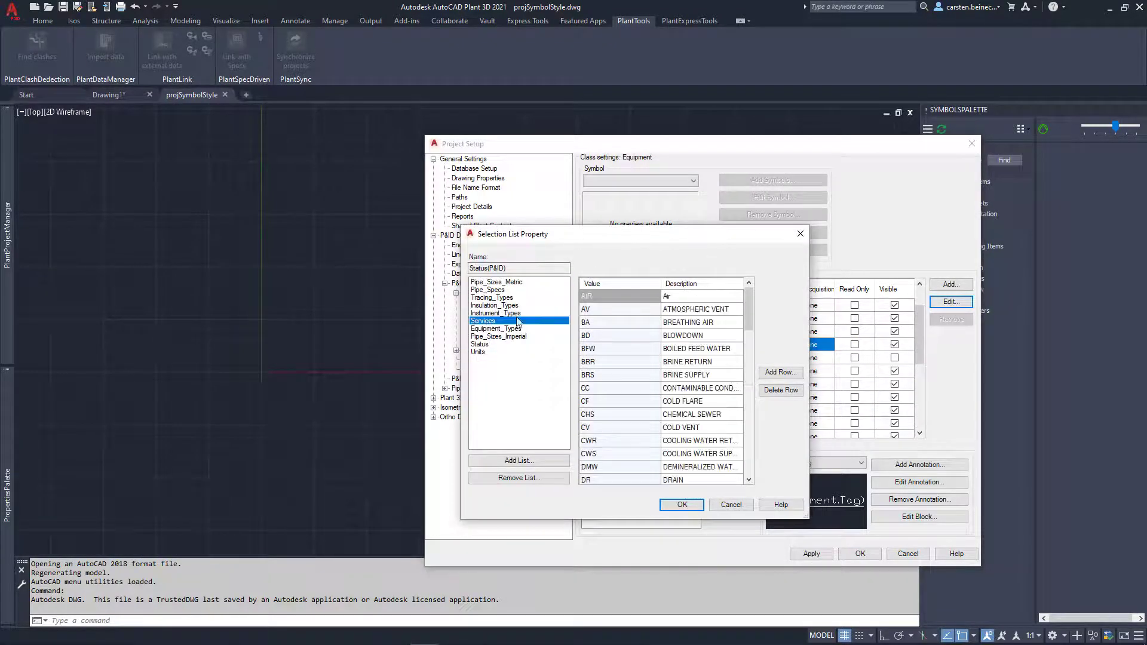
pyautogui.click(481, 352)
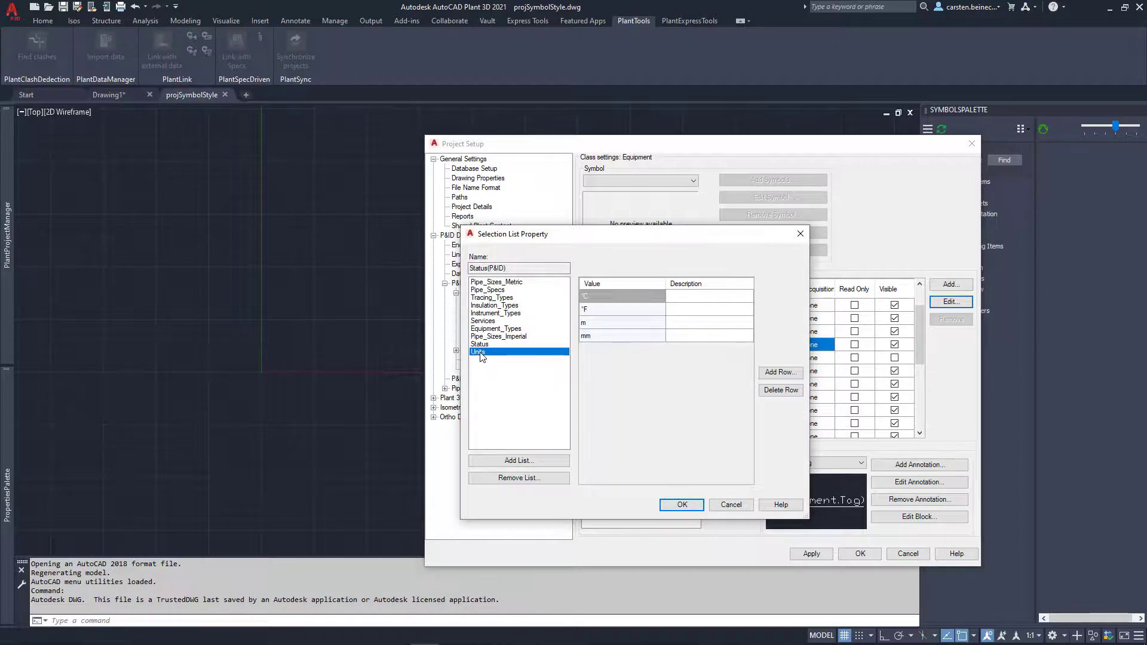